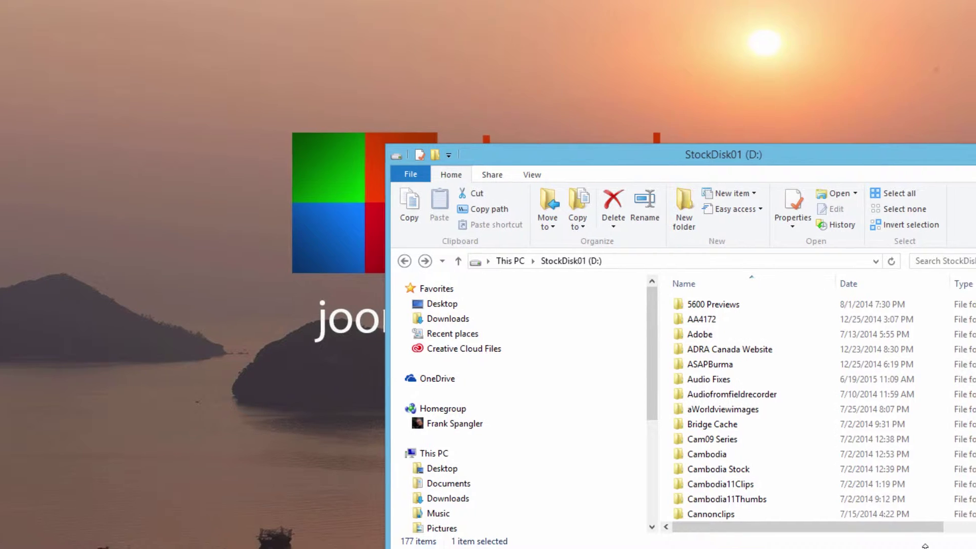
Step: Open the Joomla folder on StockDisk01 and place a second This PC Explorer window to the left
scroll(601, 257, down, 7)
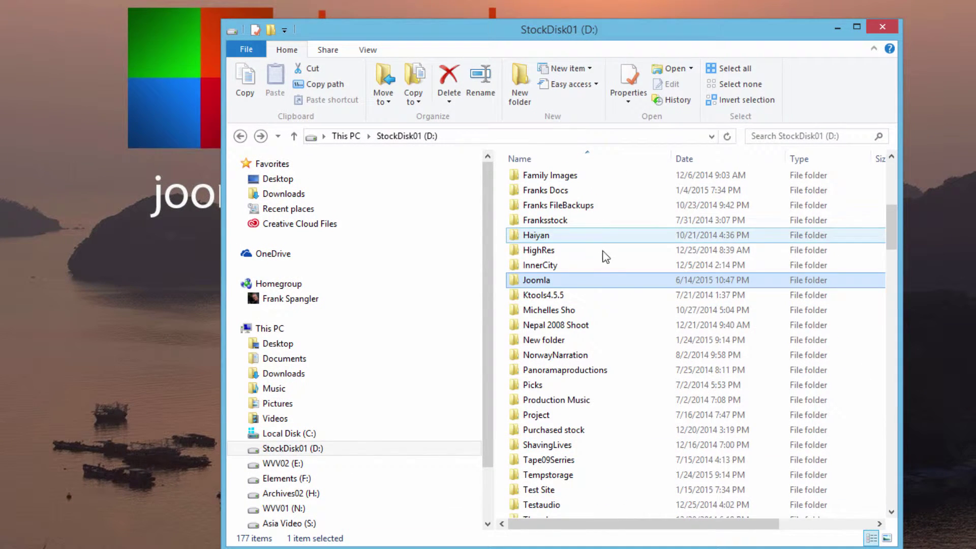
double_click(514, 279)
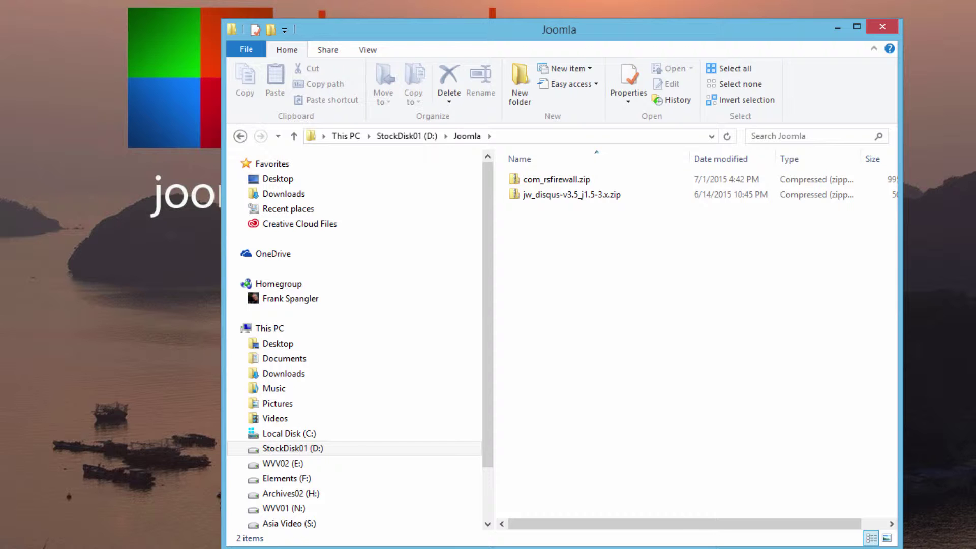
key(super+e)
drag(654, 56, 200, 4)
key(alt+F4)
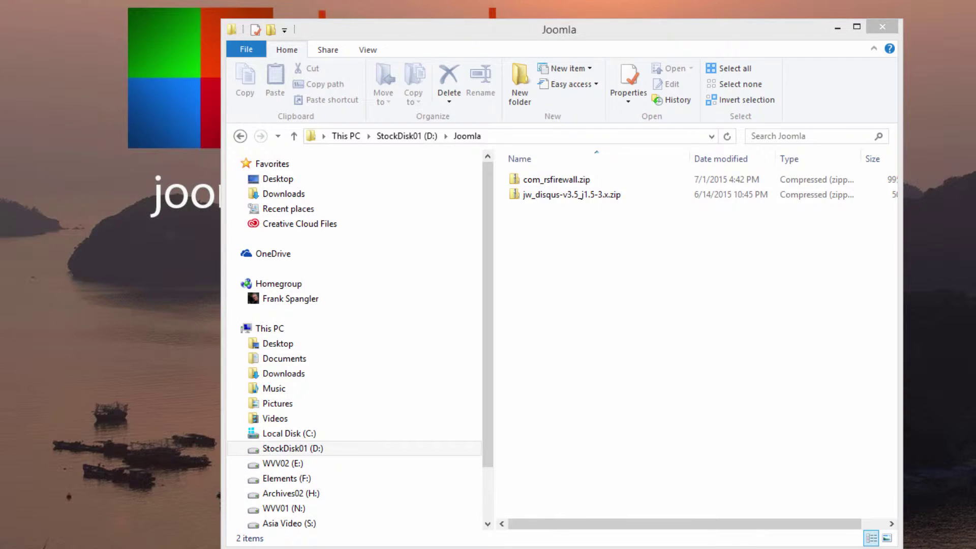
key(super+e)
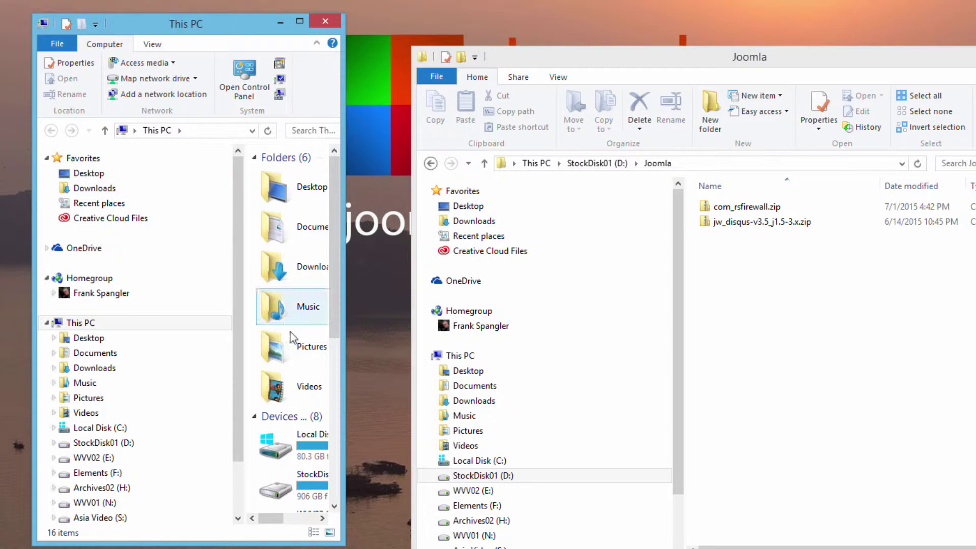
Step: Copy the AllVideos plugin zip and com_jce_252.zip from Downloads into the Joomla folder
drag(345, 383, 370, 385)
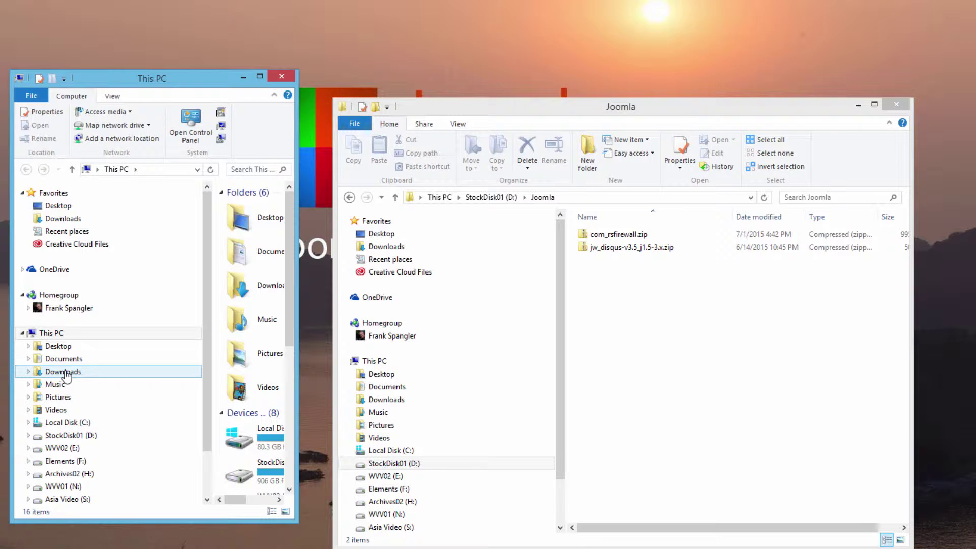
click(29, 375)
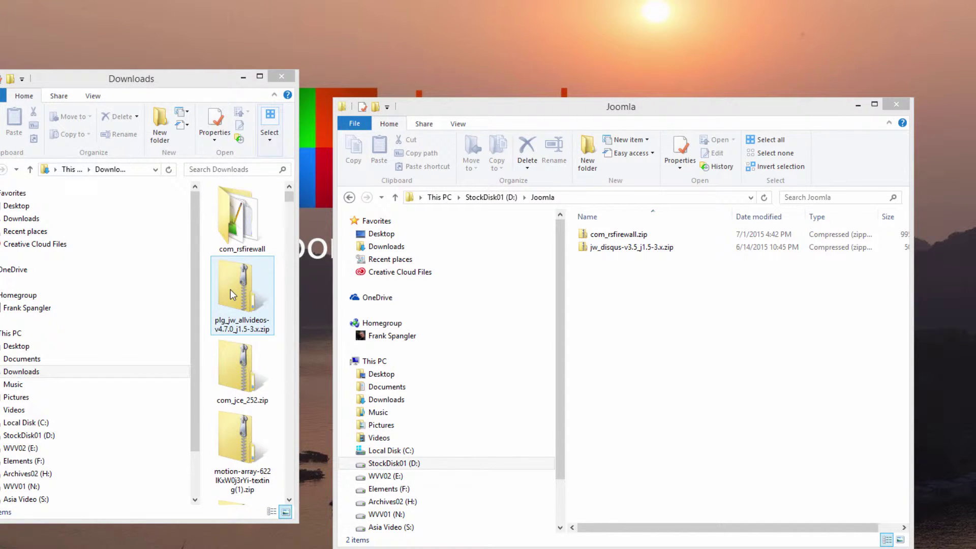
click(230, 288)
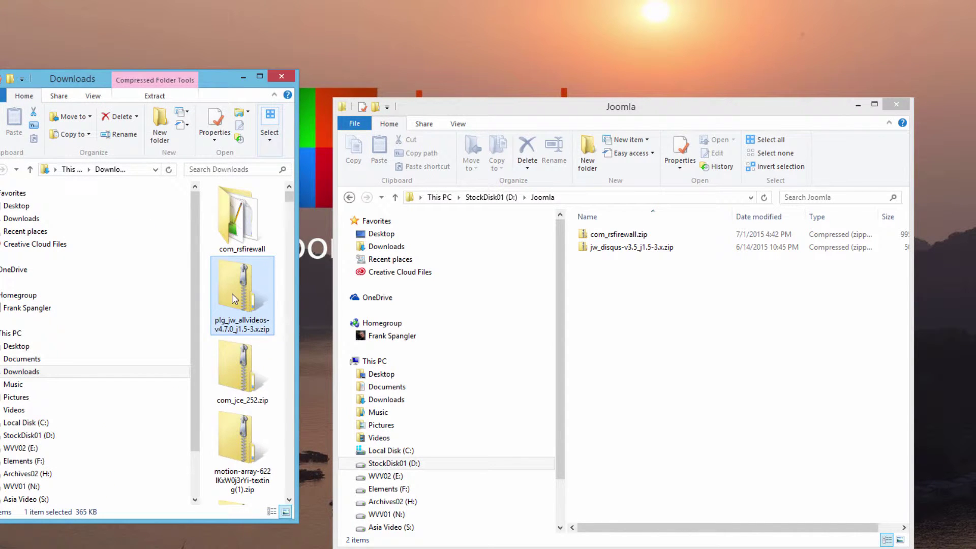
ctrl+click(236, 362)
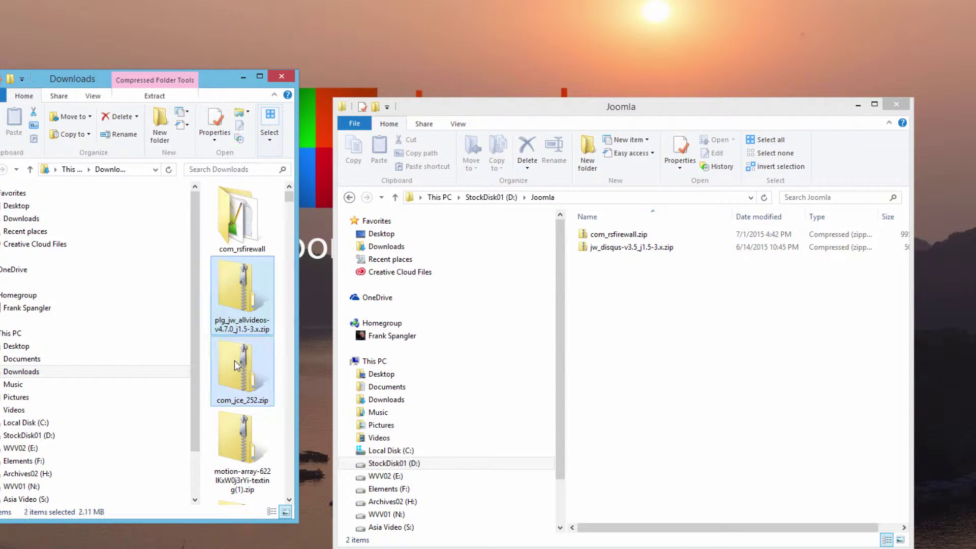
drag(237, 364, 703, 388)
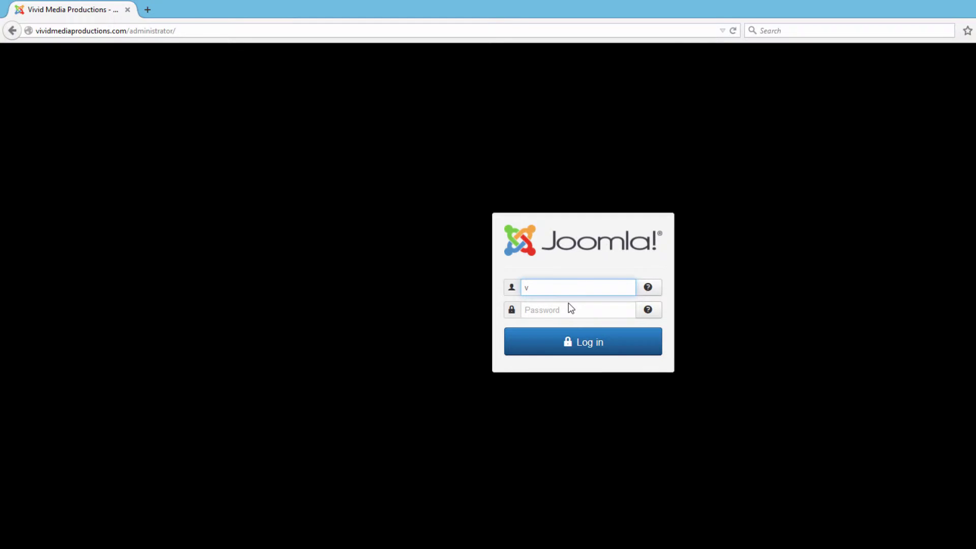
Step: Log in to the Joomla administrator with the saved login and go to Extensions > Extension Manager
click(570, 308)
click(577, 338)
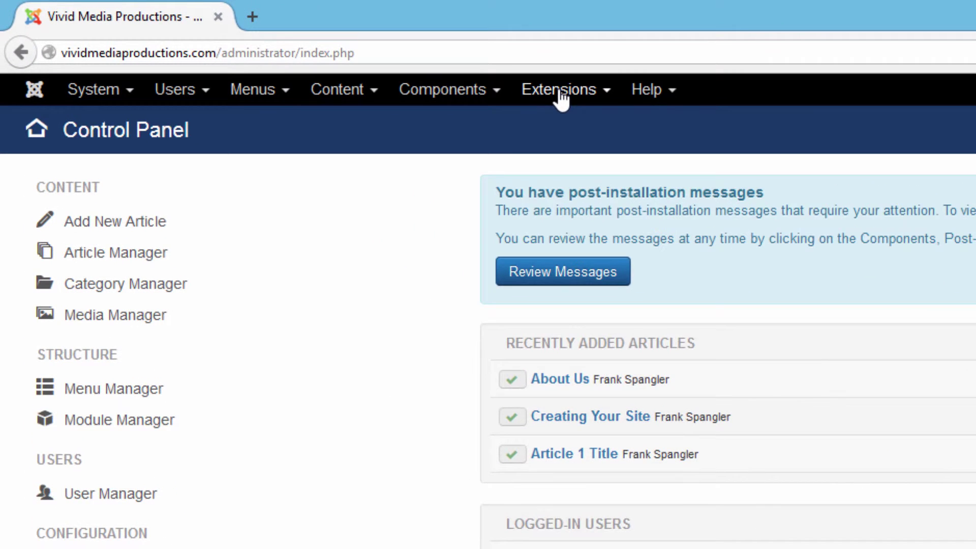
click(559, 92)
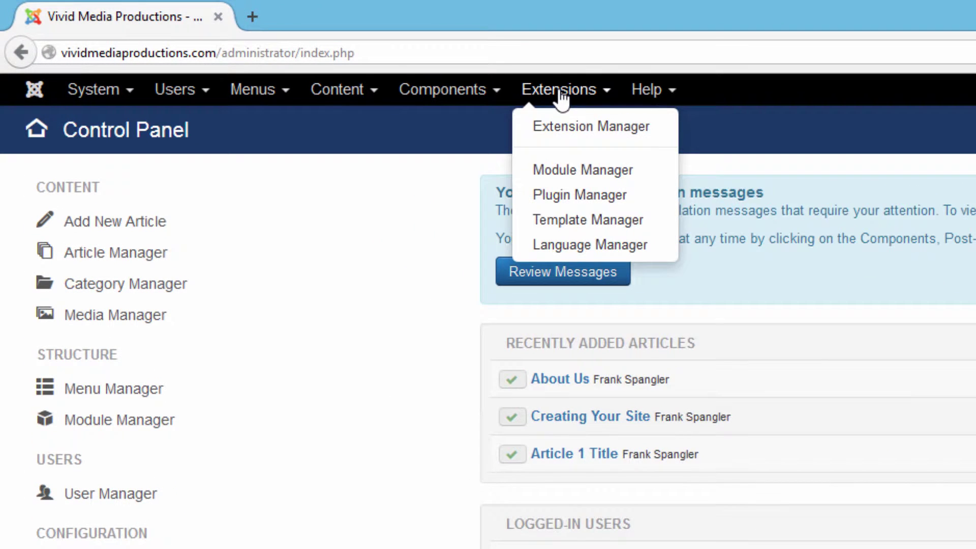
click(570, 128)
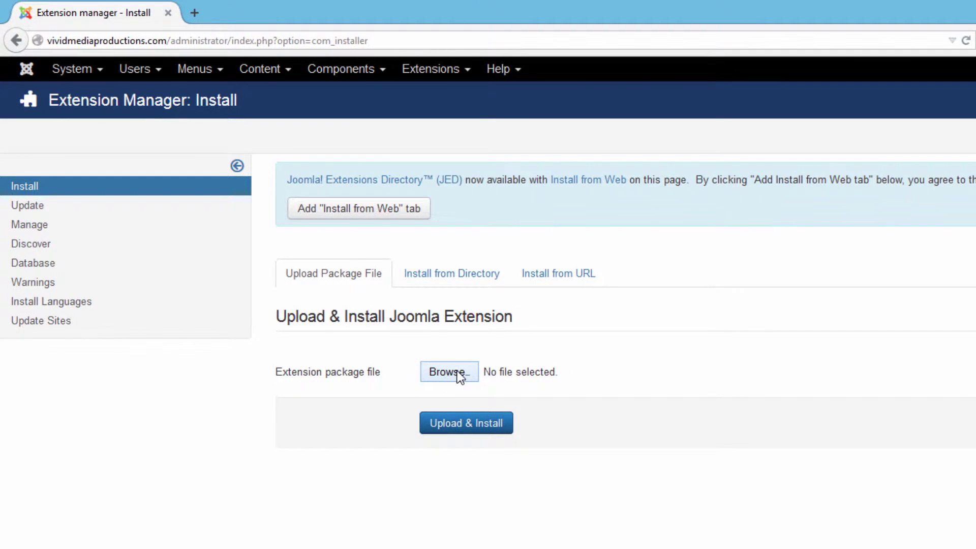
Step: Browse for a package file and navigate the upload dialog to StockDisk01 (D:)'s Joomla folder
click(450, 371)
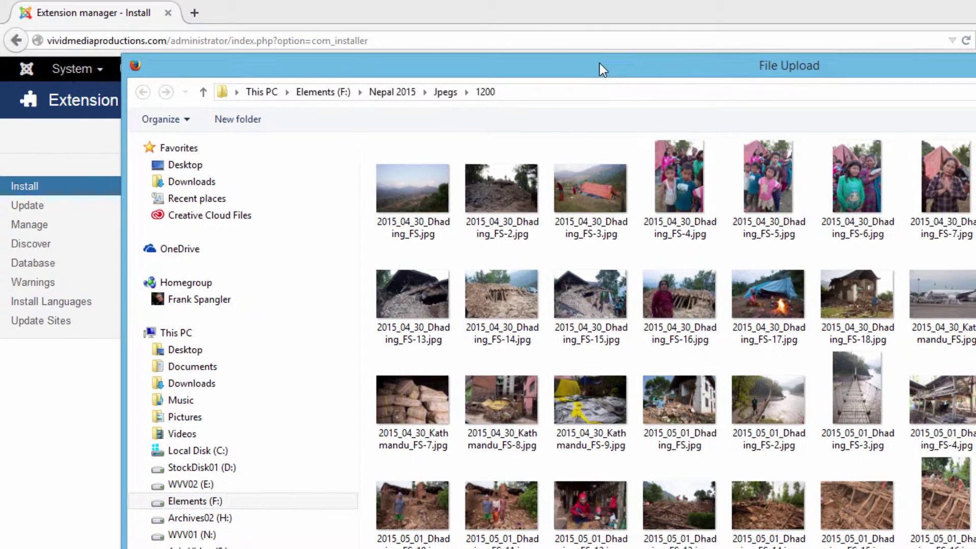
drag(599, 63, 571, 48)
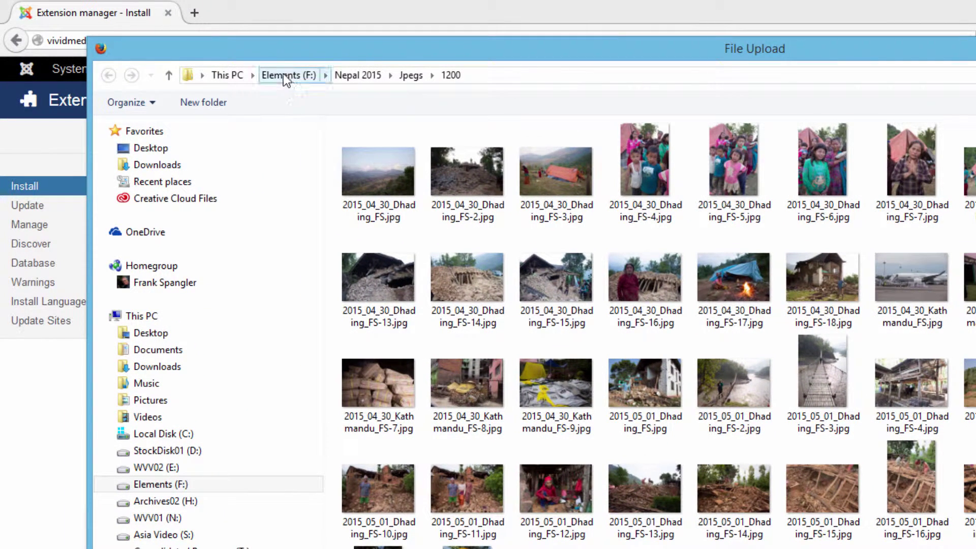
click(230, 76)
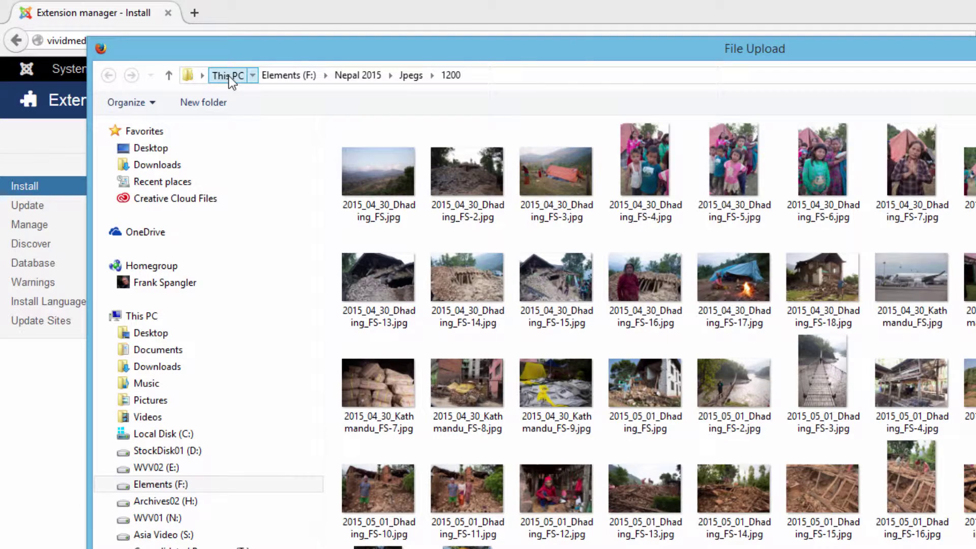
click(680, 269)
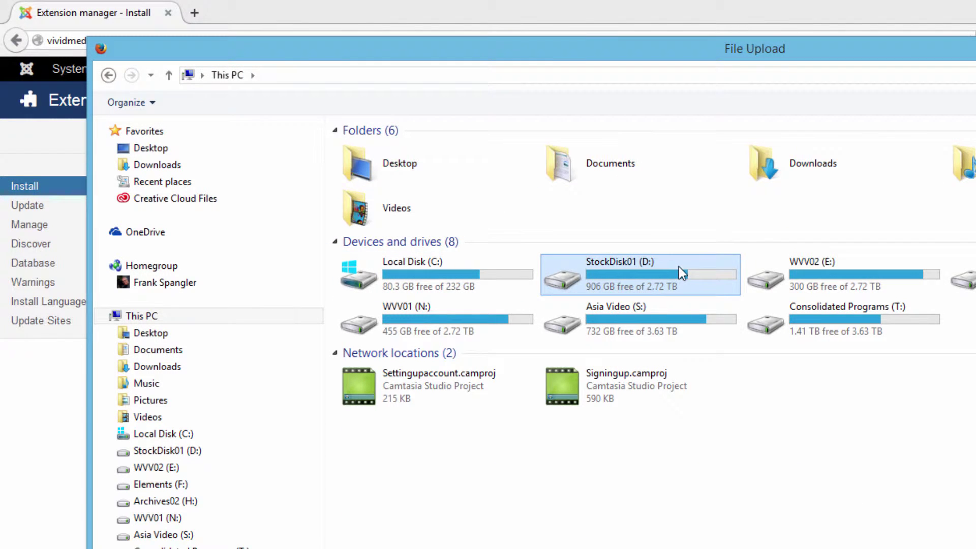
double_click(682, 263)
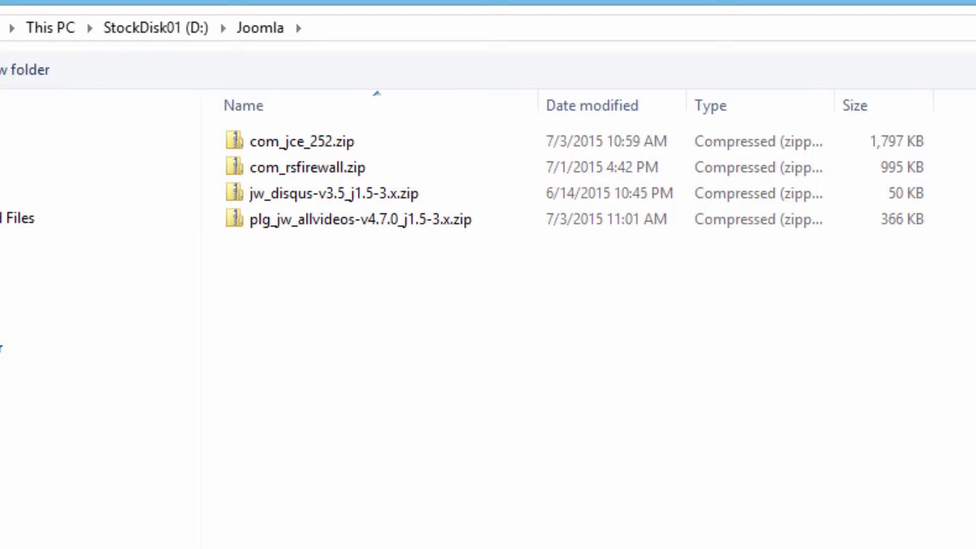
drag(944, 544, 752, 501)
click(762, 501)
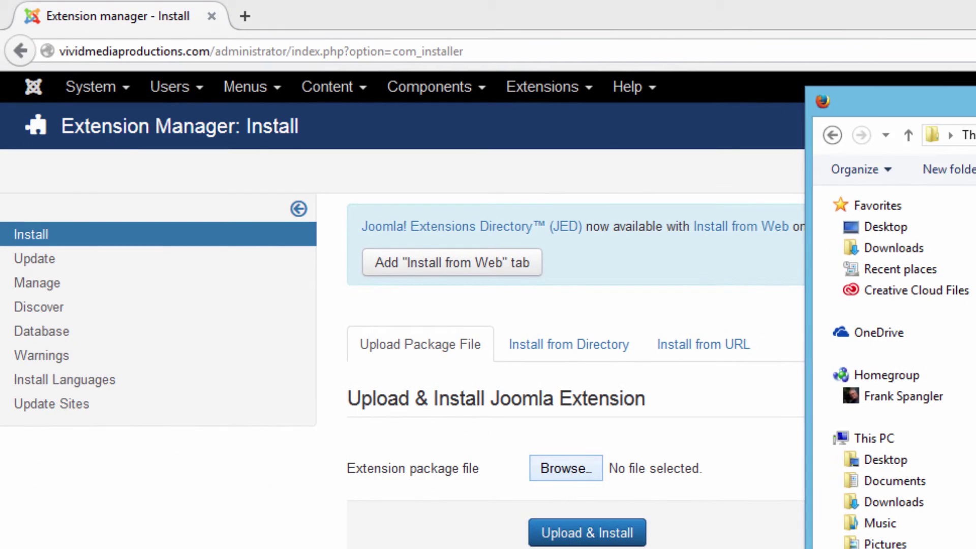
key(Escape)
Step: Upload and install com_jce_252.zip, installing the JCE Editor 2.5.2 component
click(578, 473)
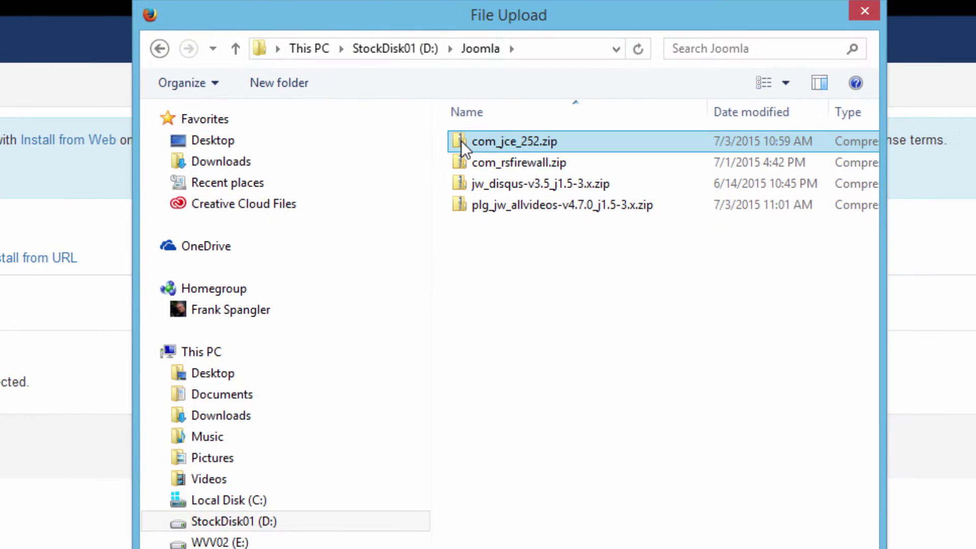
click(459, 139)
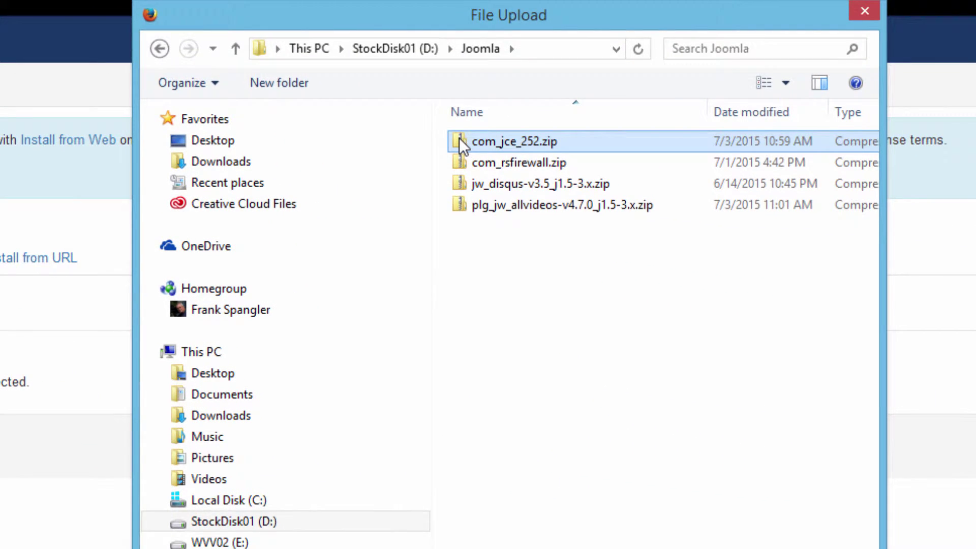
double_click(459, 139)
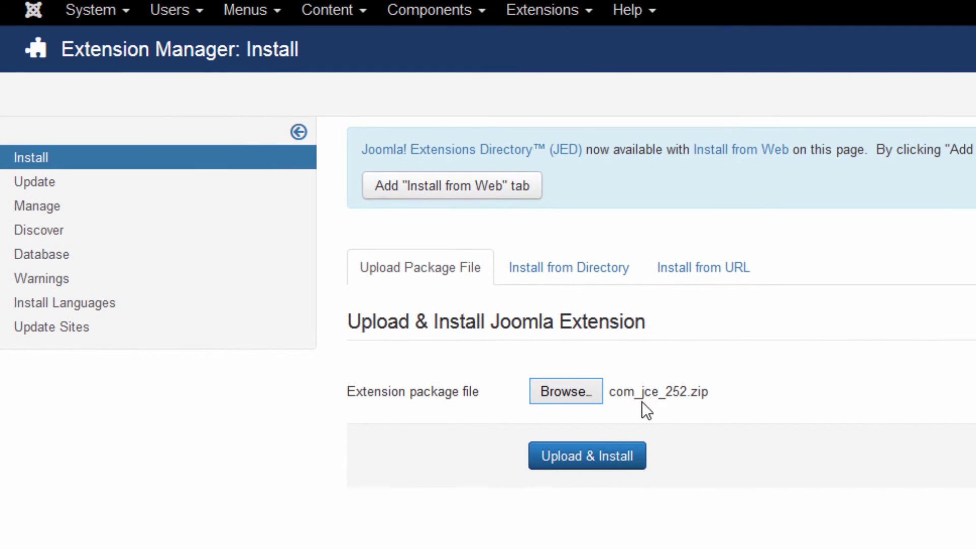
click(589, 456)
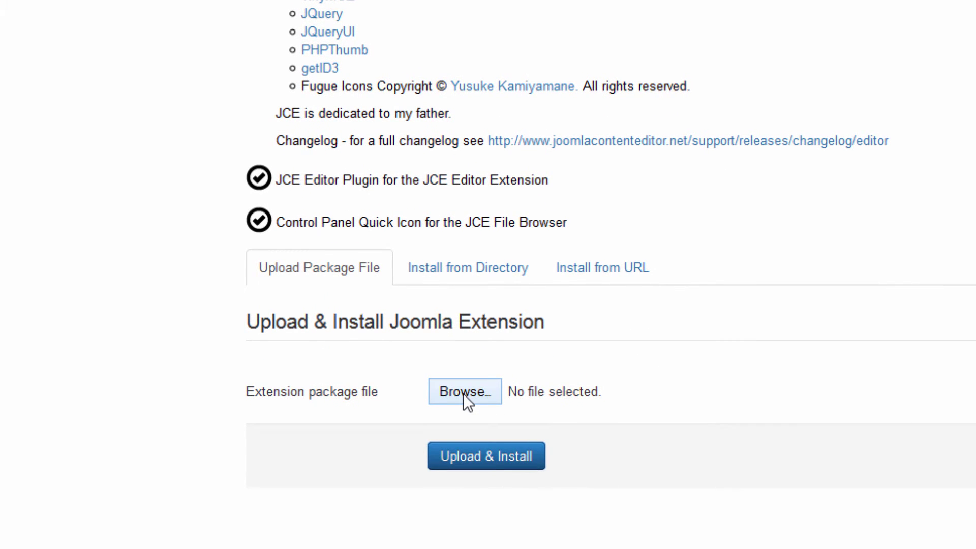
click(463, 392)
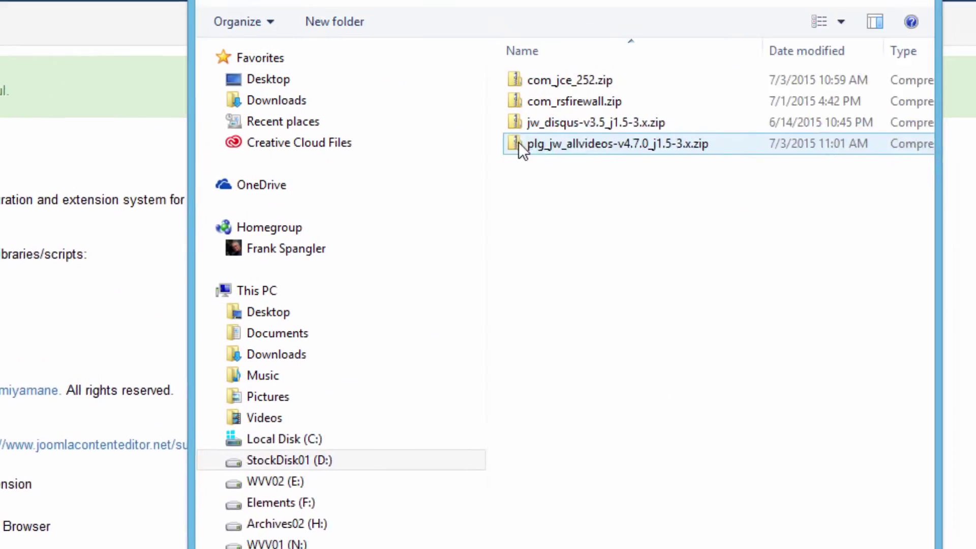
Step: Upload and install plg_jw_allvideos-v4.7.0_j1.5-3.x.zip to add the AllVideos v4.7.0 plugin
double_click(520, 143)
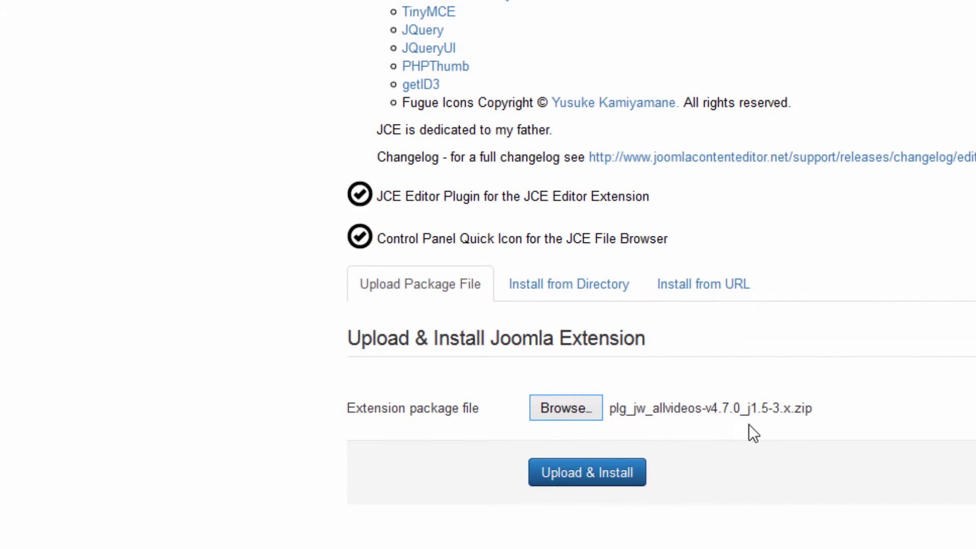
click(588, 476)
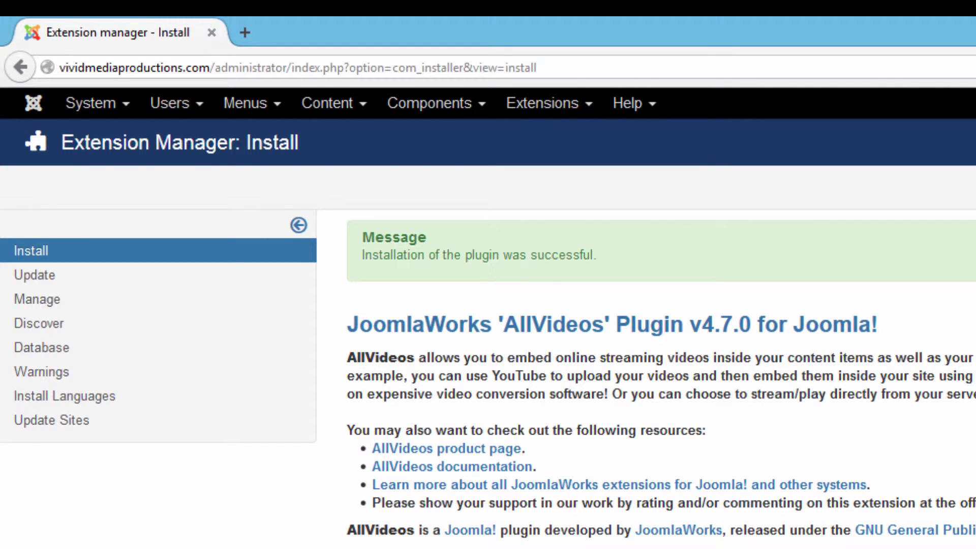
Step: Check that JCE Editor is listed under Components, then bring up the Extensions menu
click(436, 112)
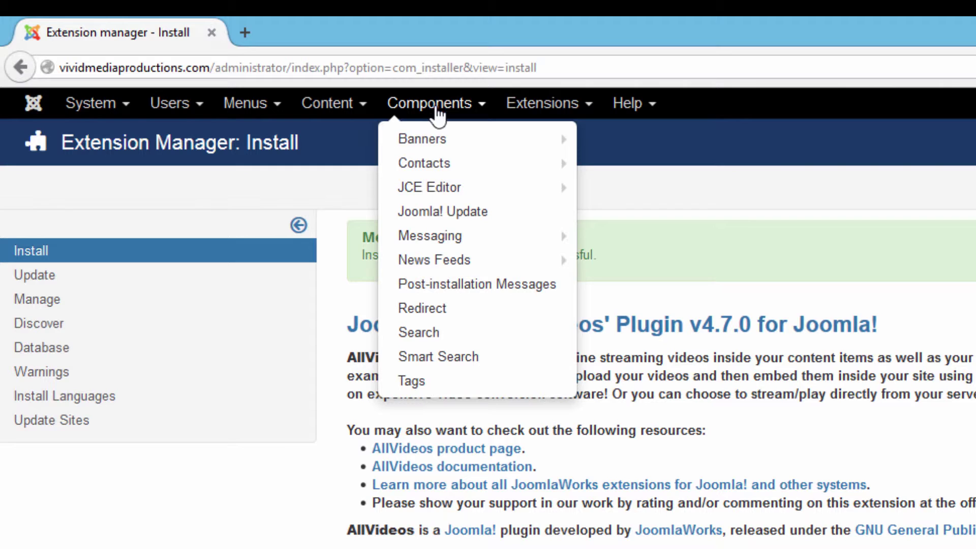
mouse_move(432, 190)
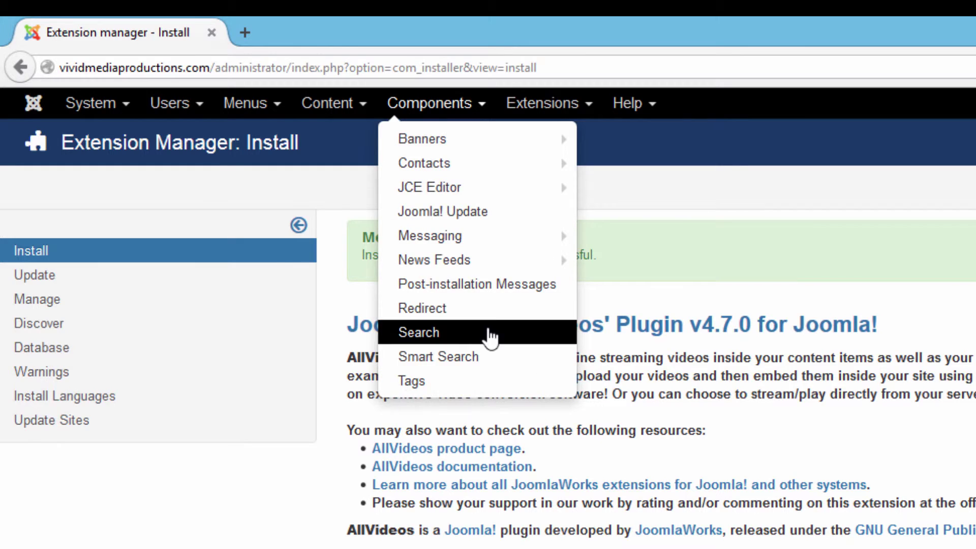
click(559, 105)
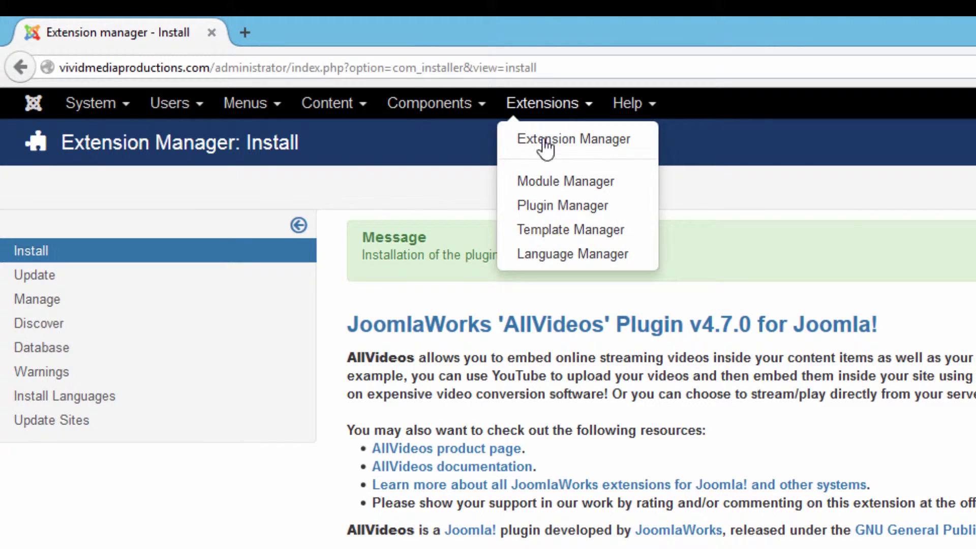
Step: In the Plugin Manager, enable the AllVideos (by JoomlaWorks) plugin
click(543, 214)
scroll(559, 407, down, 2)
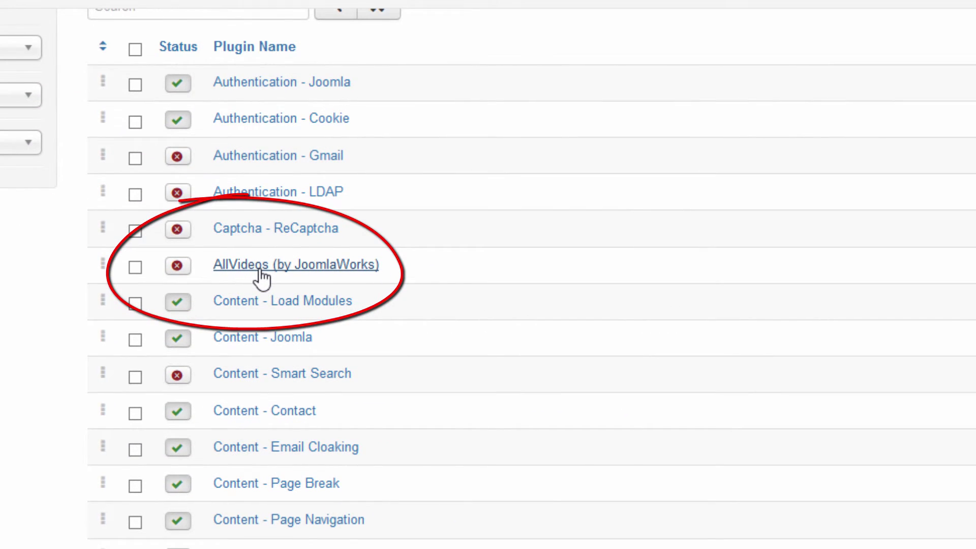
click(178, 270)
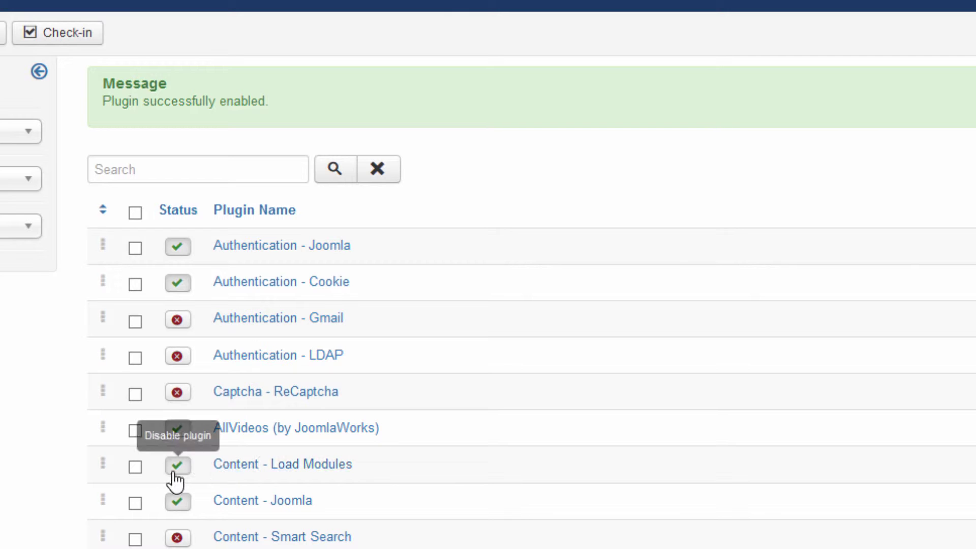
Step: Review the AllVideos plugin settings, then save and close back to the plugin list
click(281, 434)
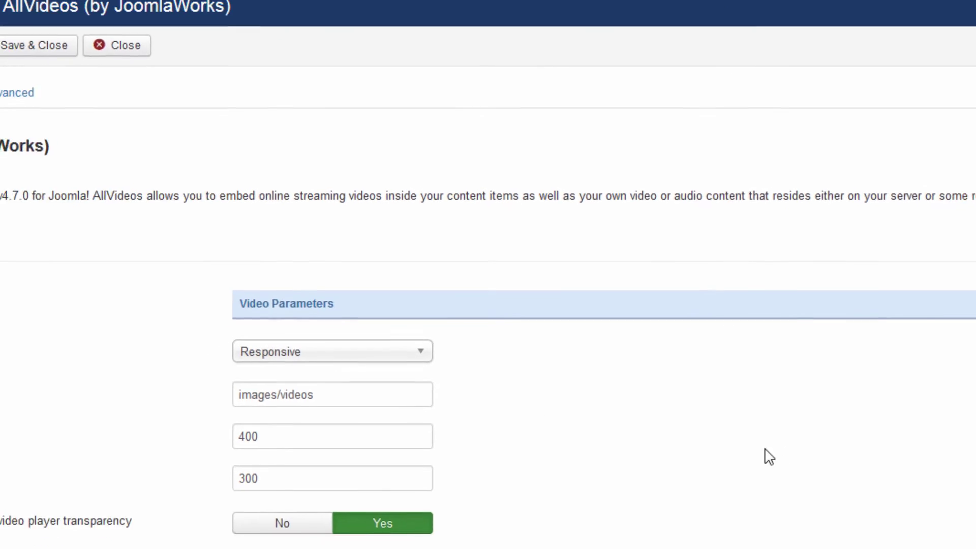
scroll(778, 472, down, 3)
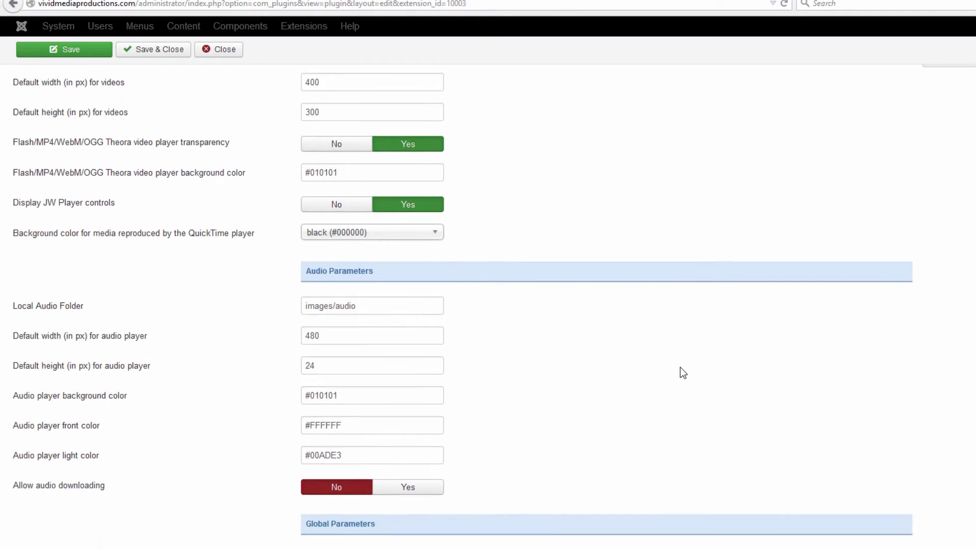
scroll(681, 367, up, 5)
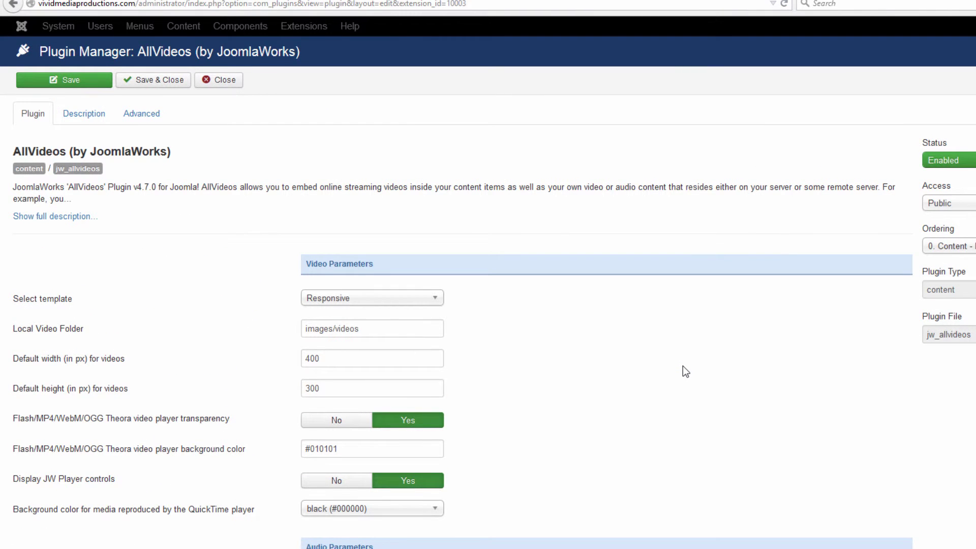
click(161, 80)
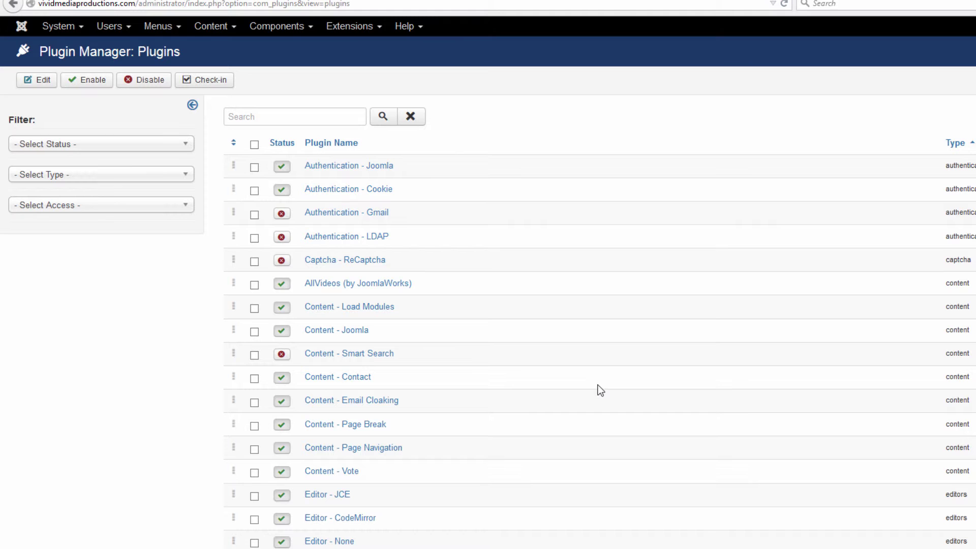
scroll(618, 335, down, 2)
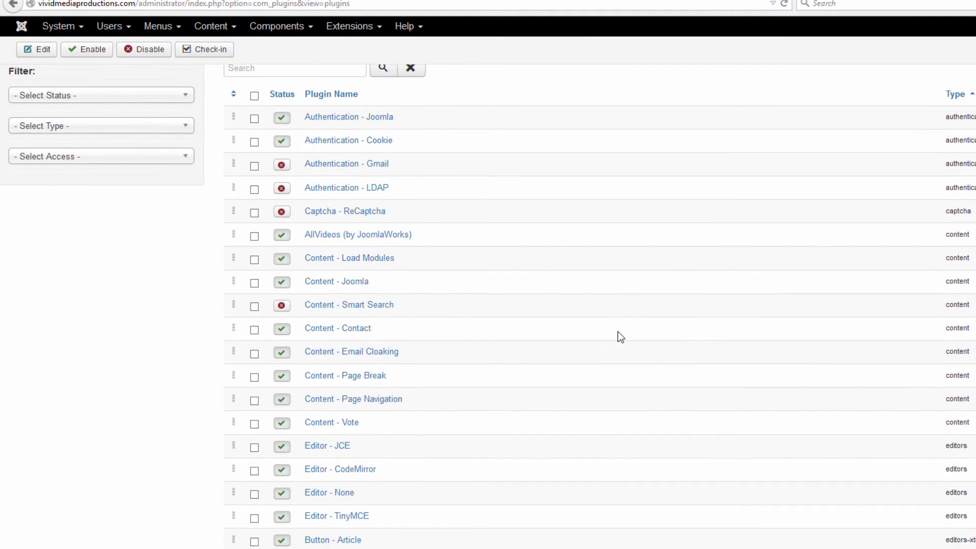
scroll(617, 335, up, 2)
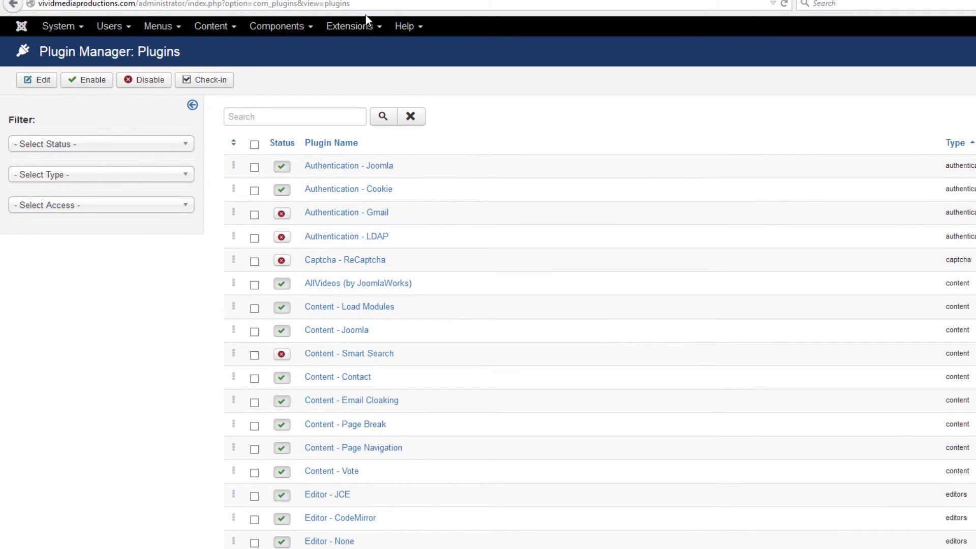
click(365, 26)
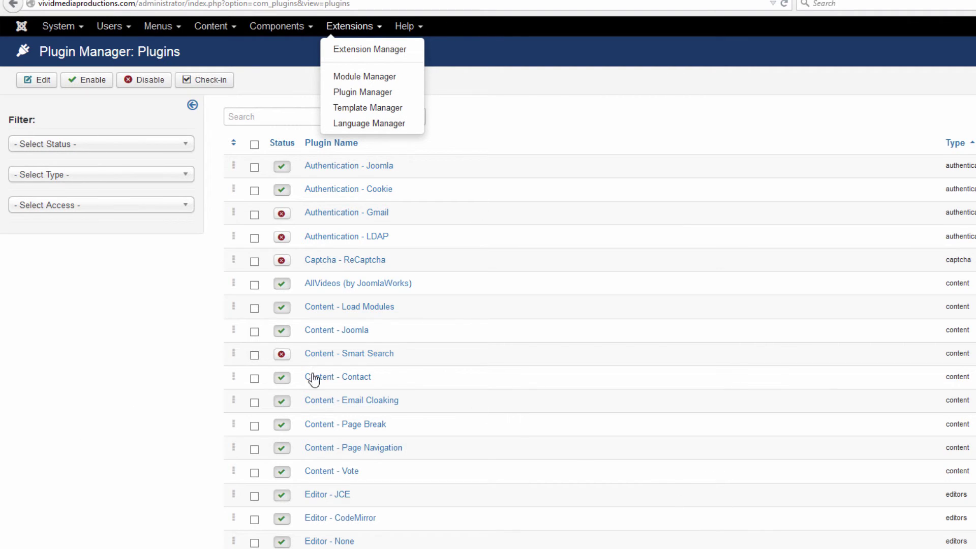
click(160, 336)
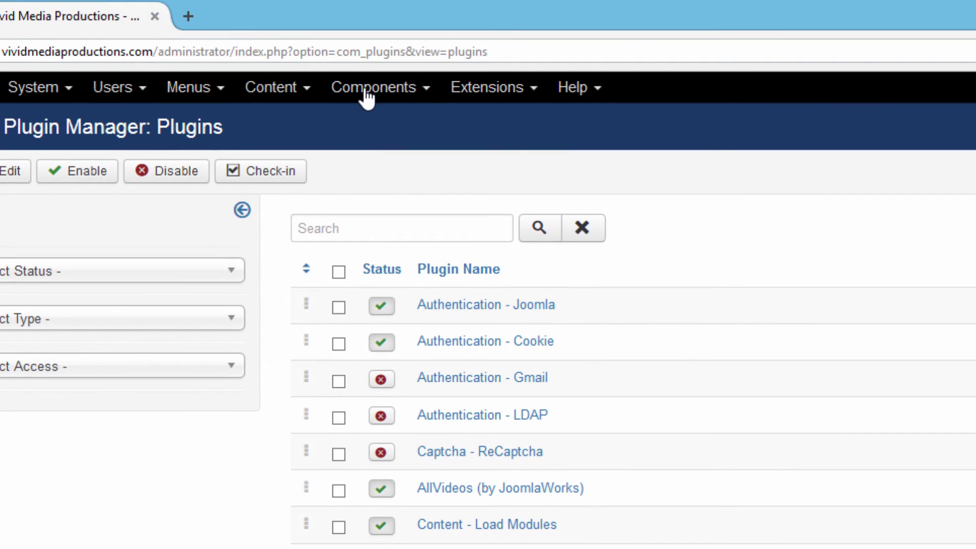
click(375, 91)
mouse_move(377, 175)
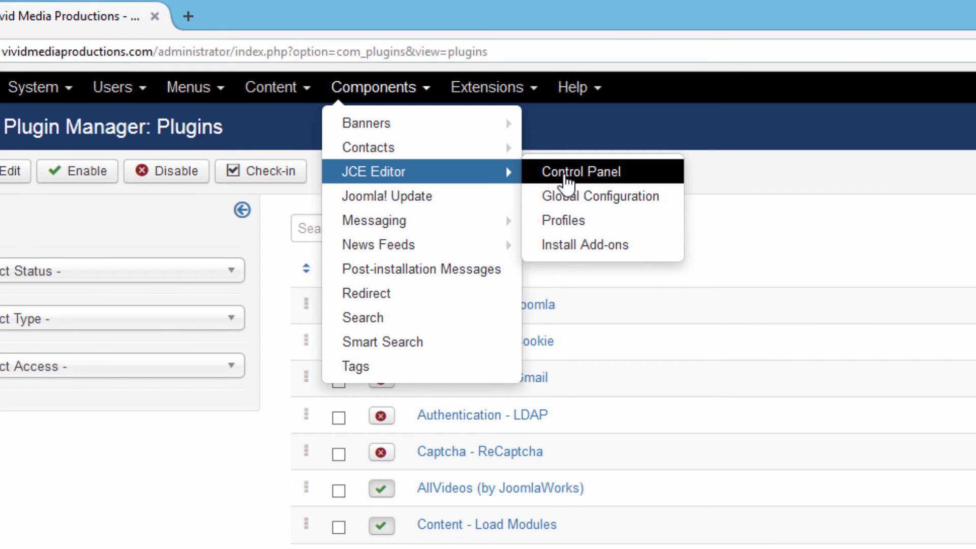
click(568, 183)
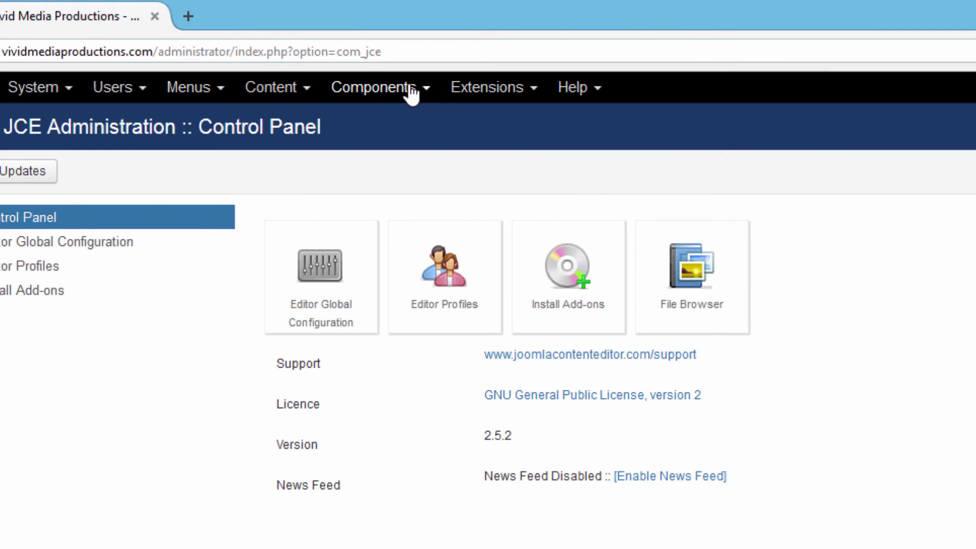
click(481, 91)
drag(507, 182, 501, 159)
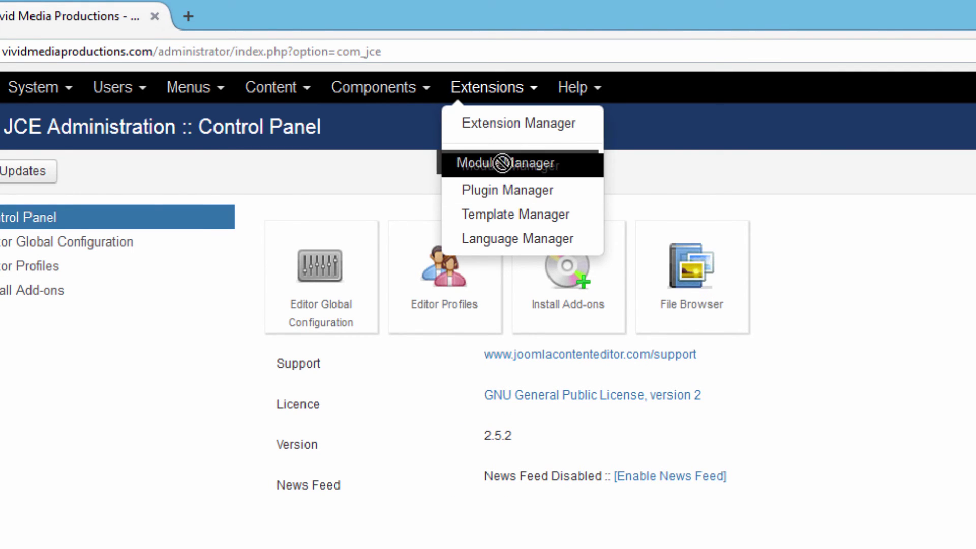
click(505, 192)
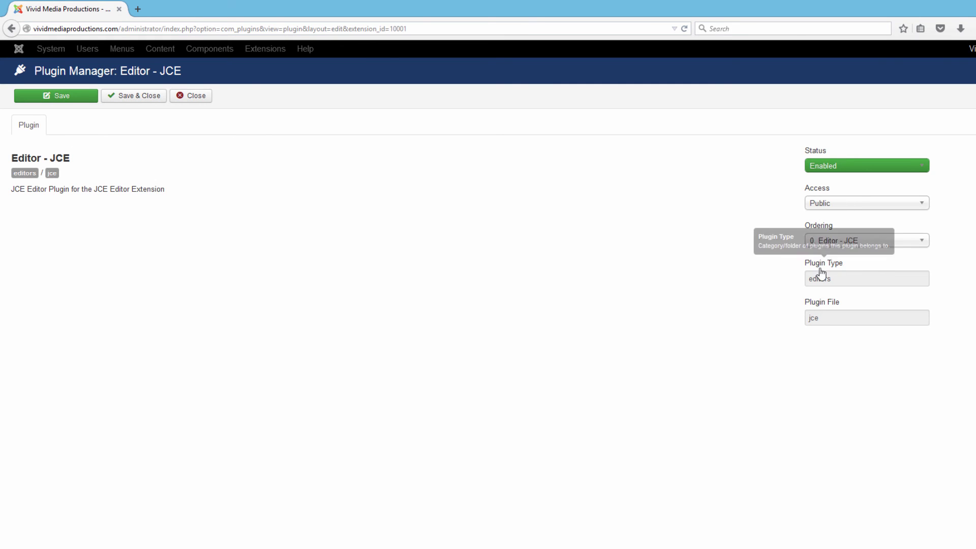
click(189, 99)
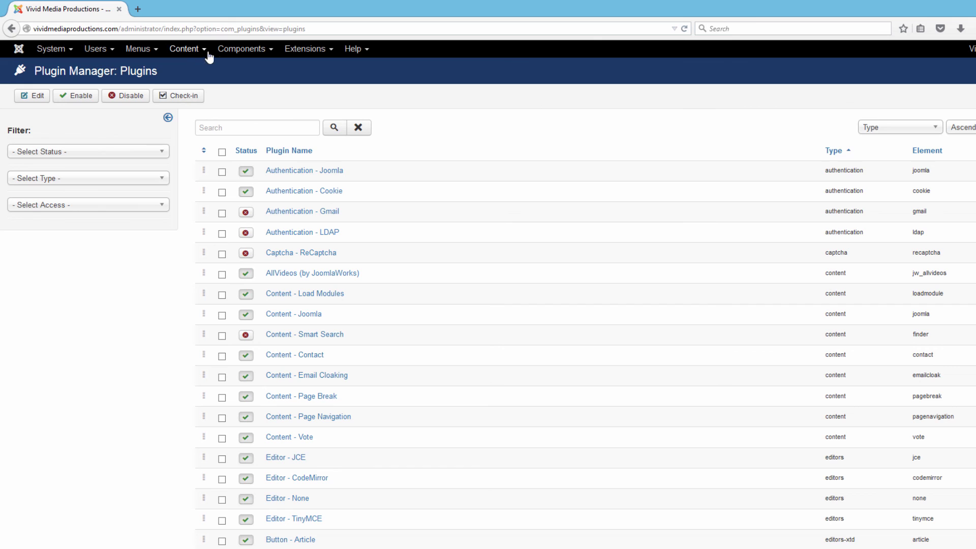
click(240, 49)
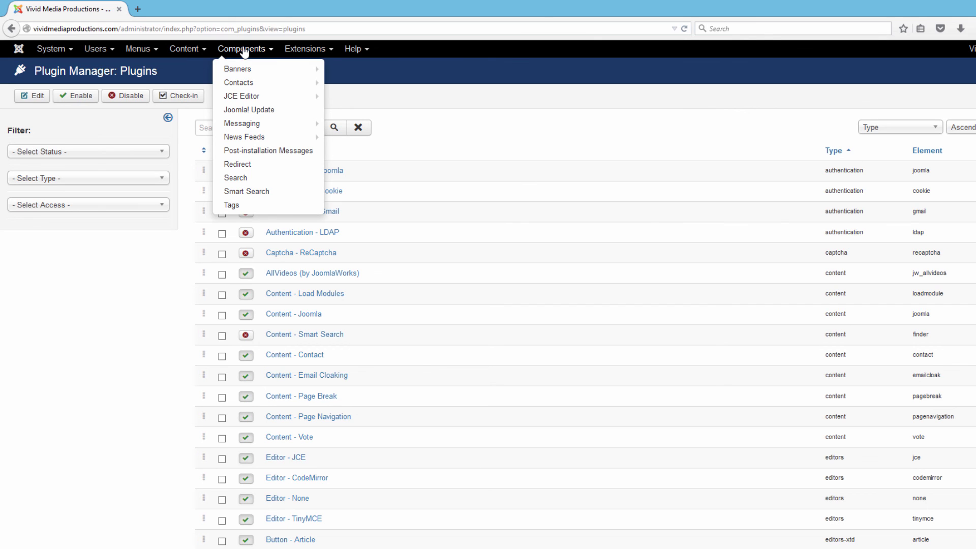
mouse_move(241, 97)
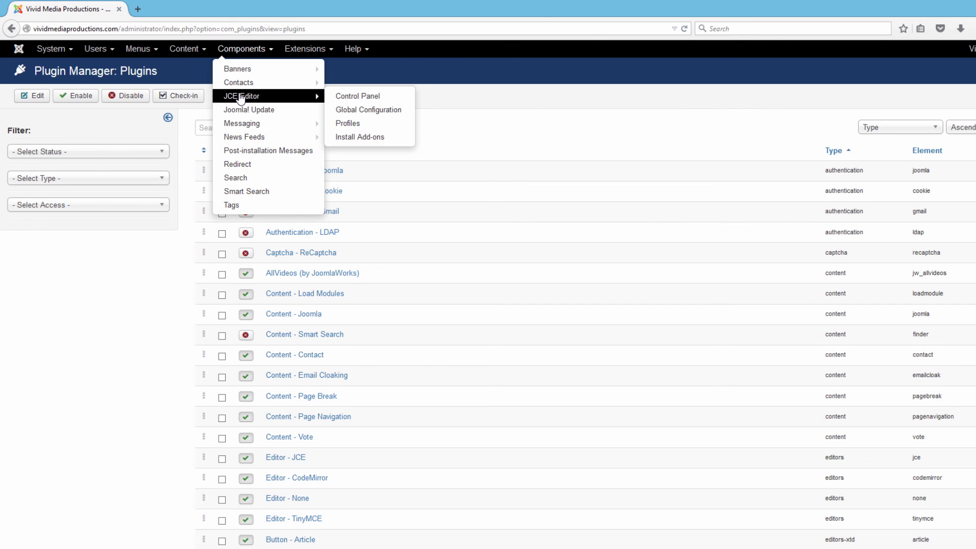